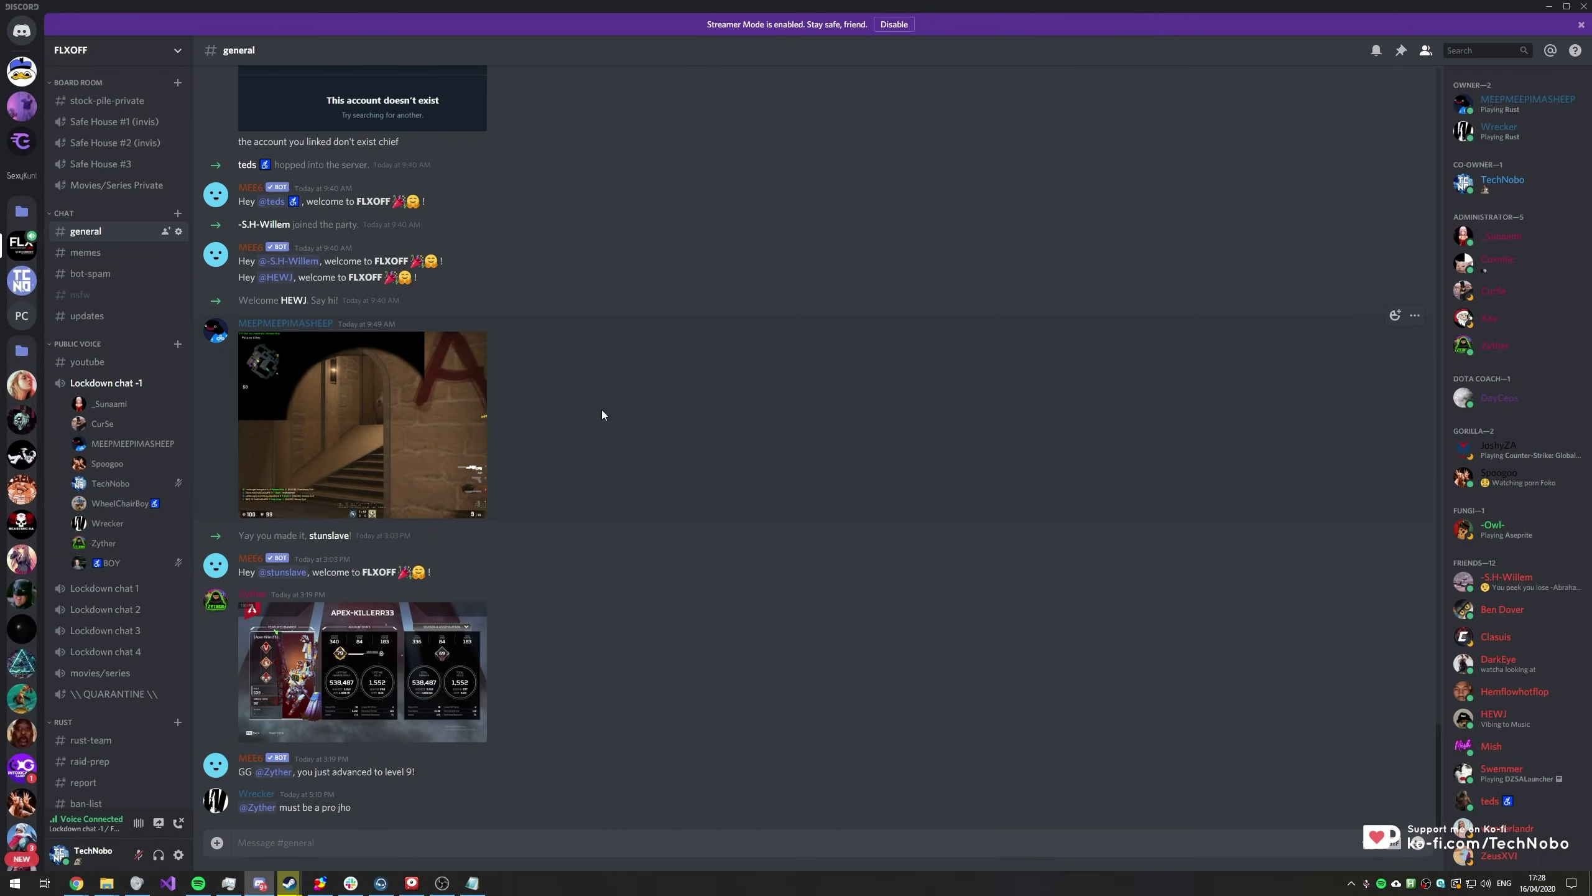
# Step: Look through the applications and screens available to stream in the Go Live dialog, and close it
pyautogui.click(160, 824)
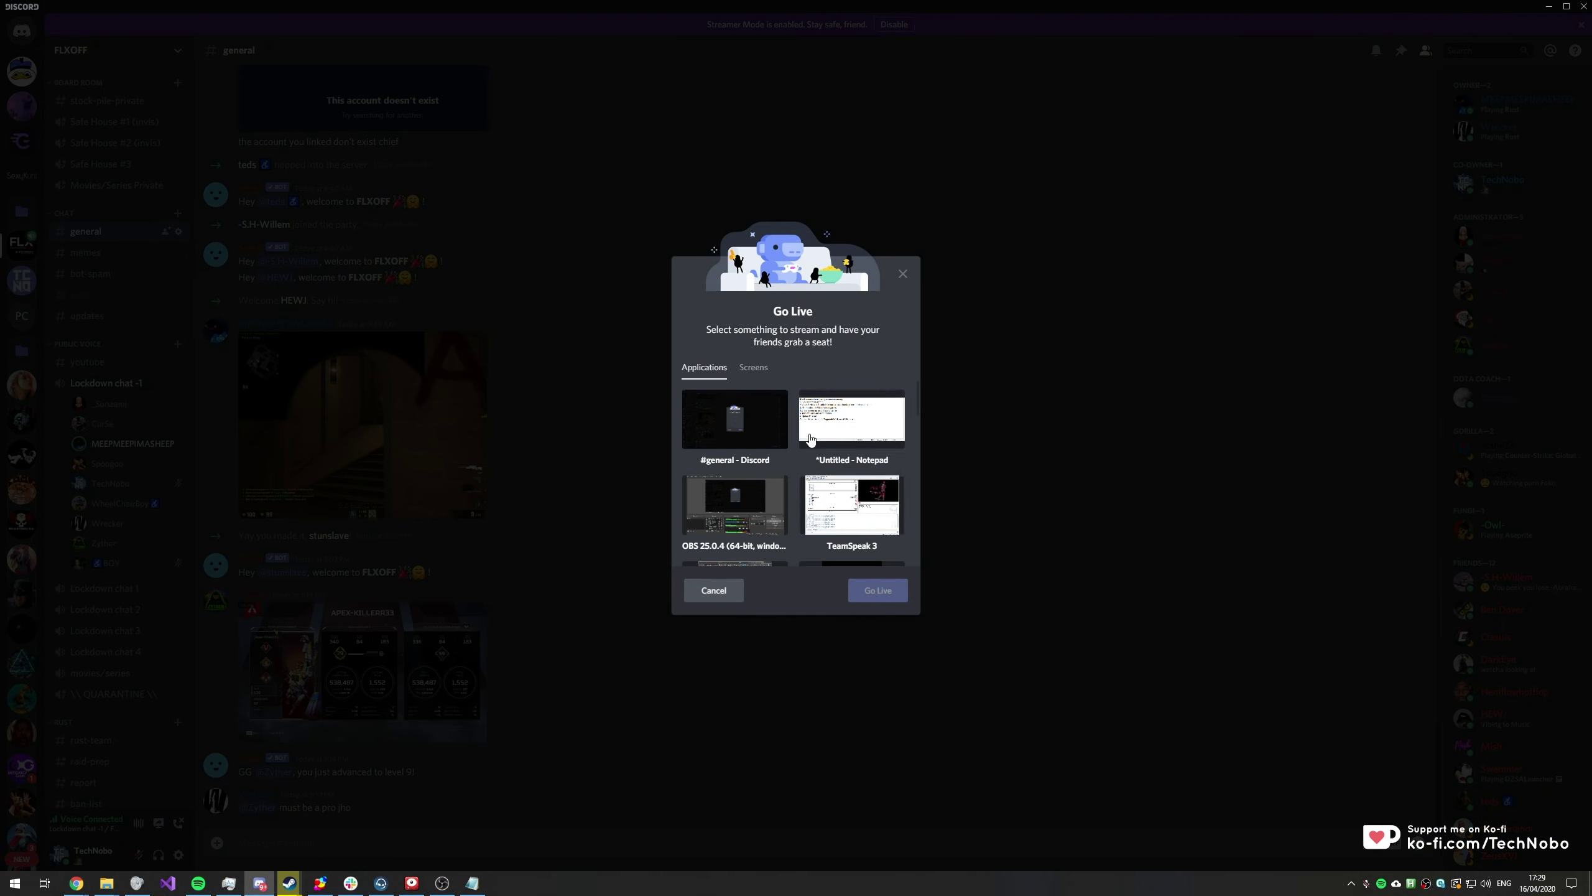
pyautogui.click(752, 369)
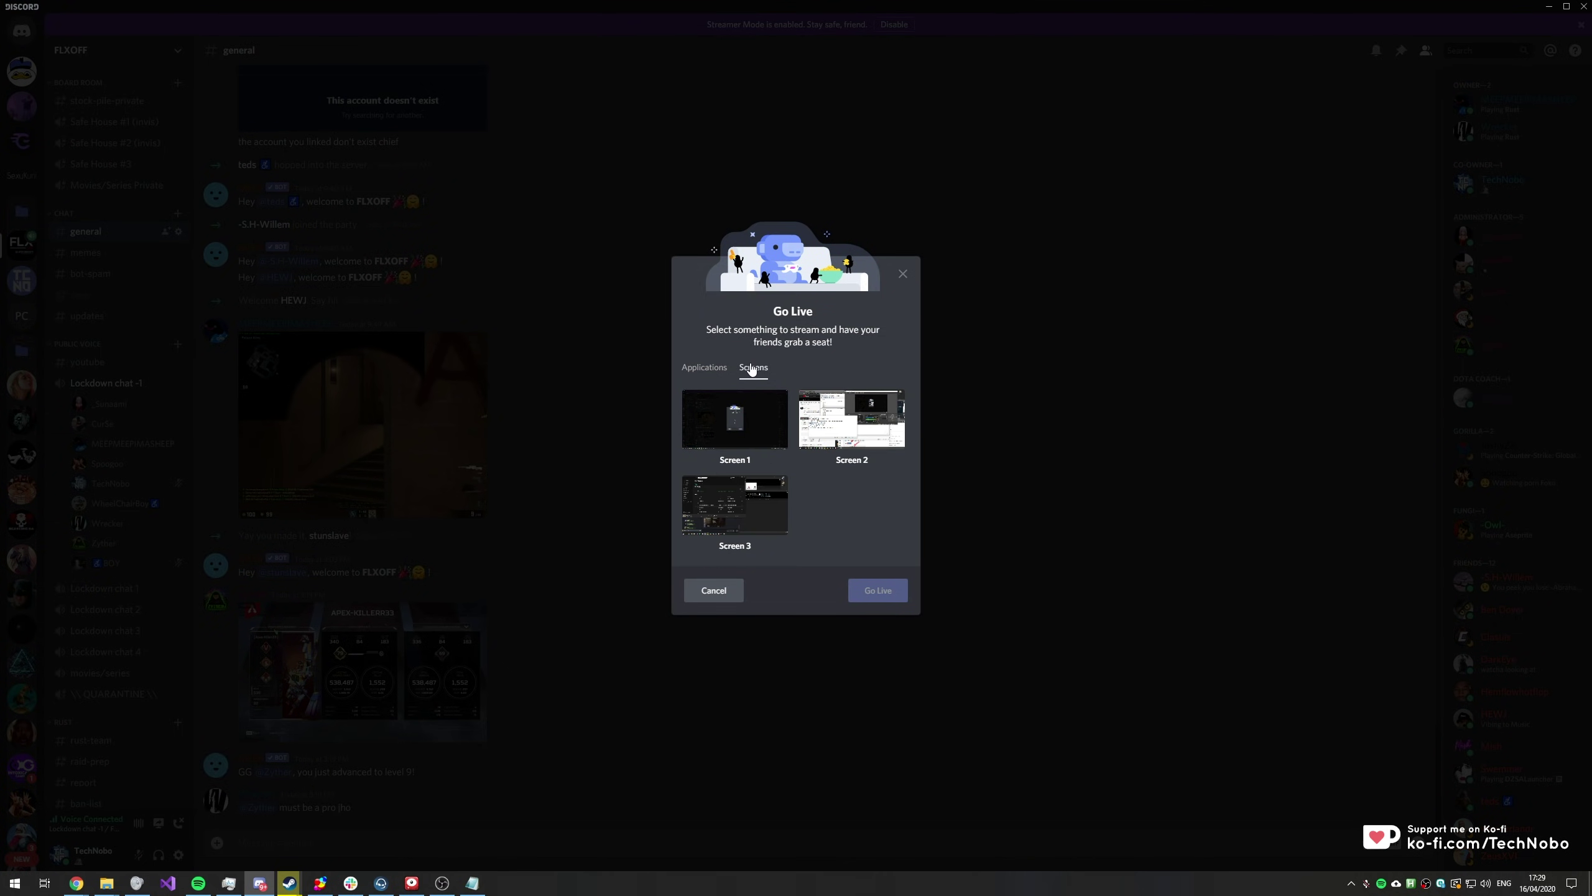
pyautogui.click(716, 377)
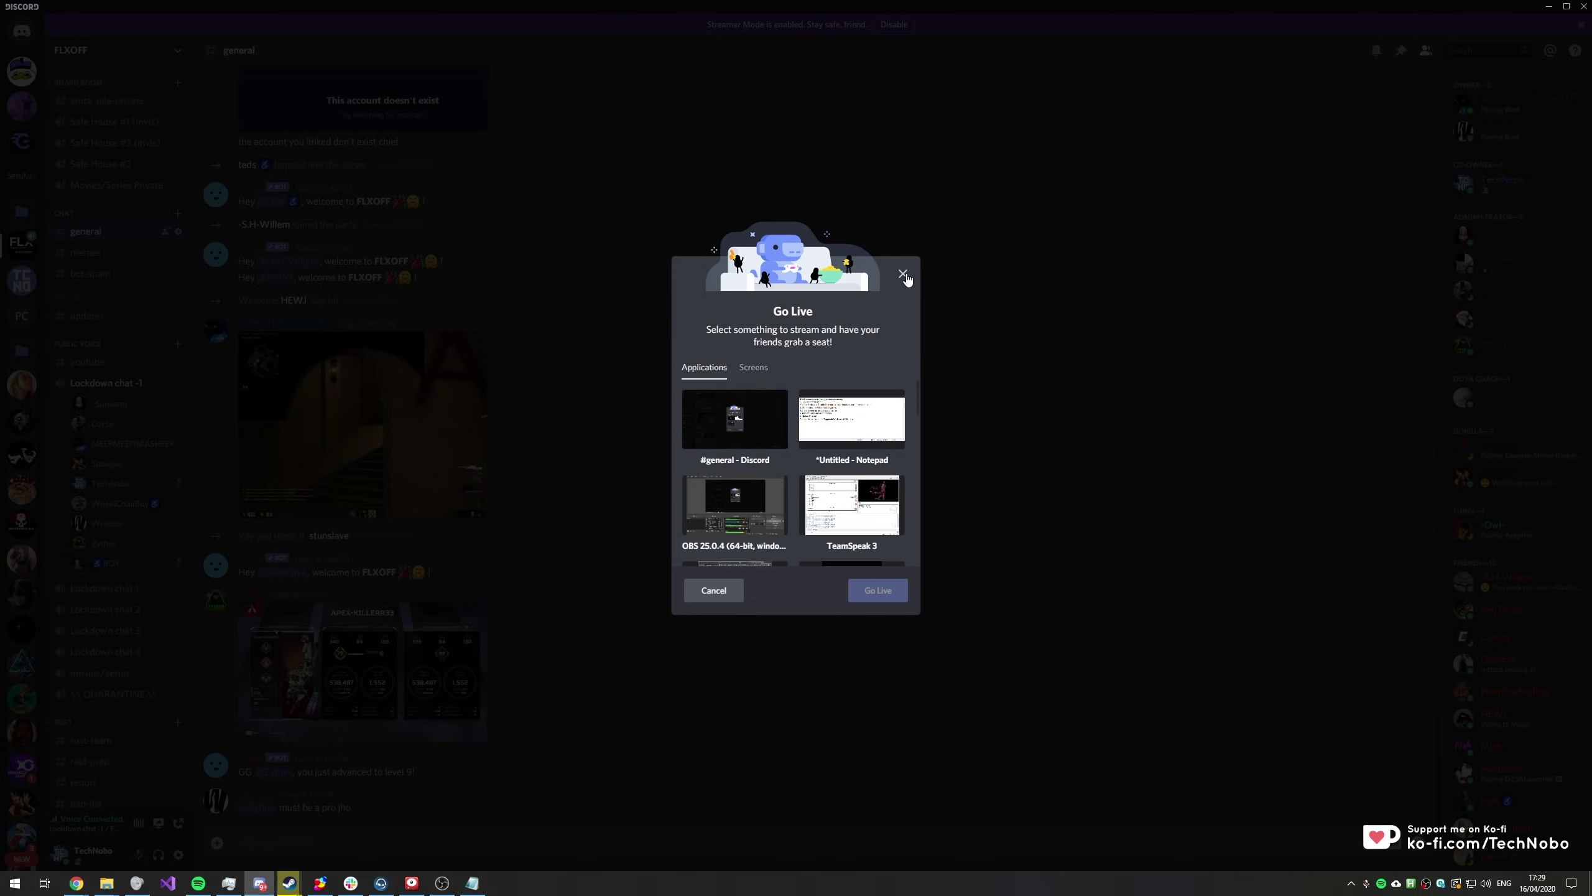
pyautogui.click(904, 274)
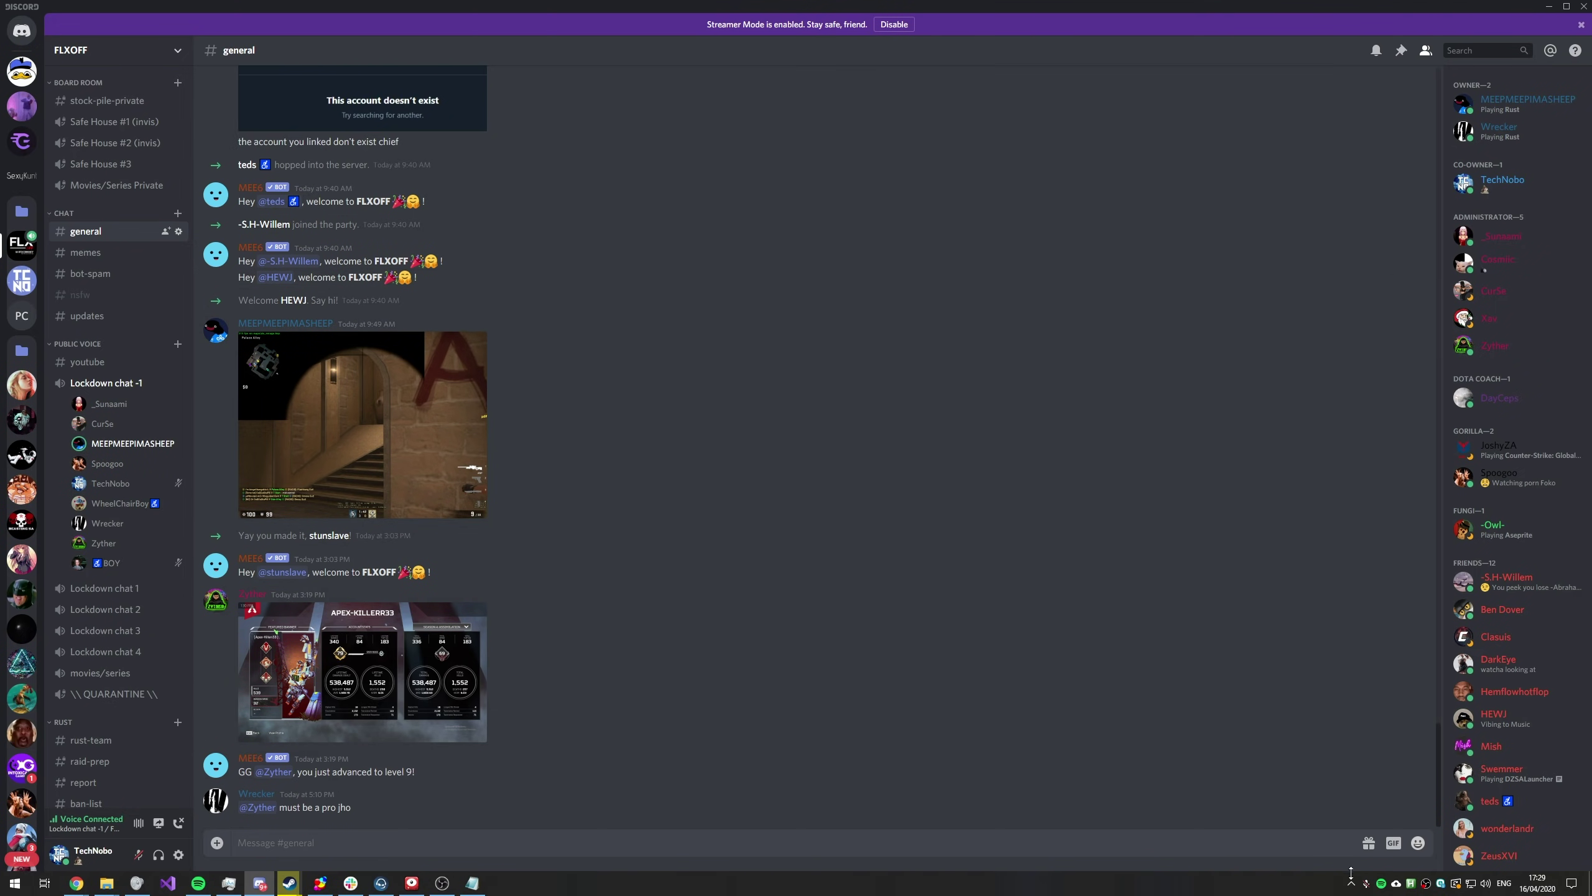
# Step: Quit Discord completely, relaunch it, and open the FLXOFF server
pyautogui.rightClick(1368, 887)
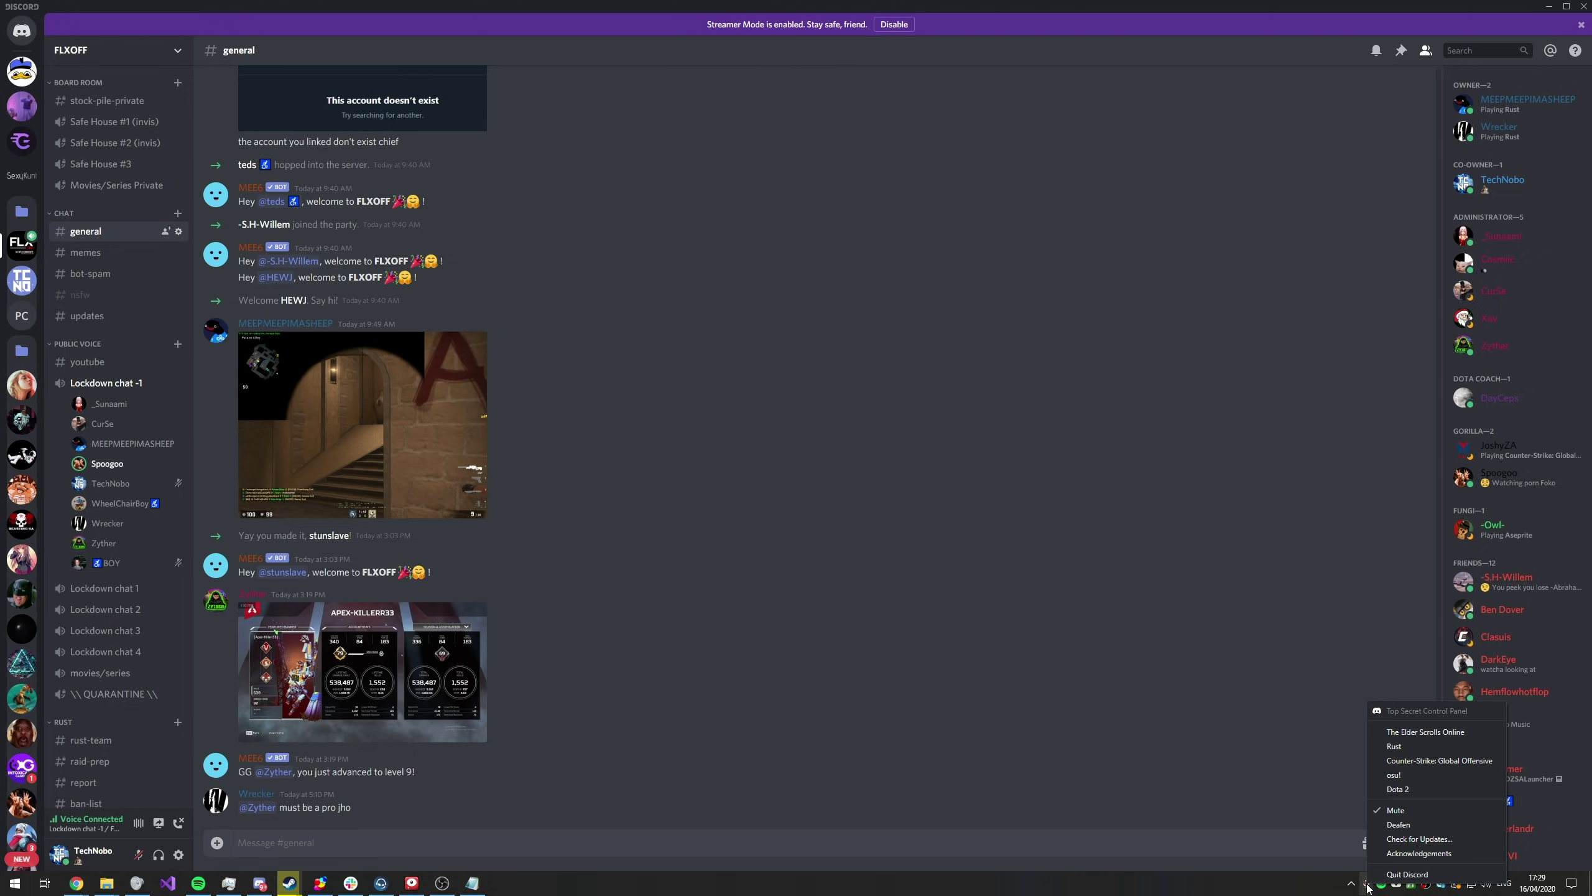
pyautogui.click(1381, 881)
pyautogui.press('super')
pyautogui.write('discord')
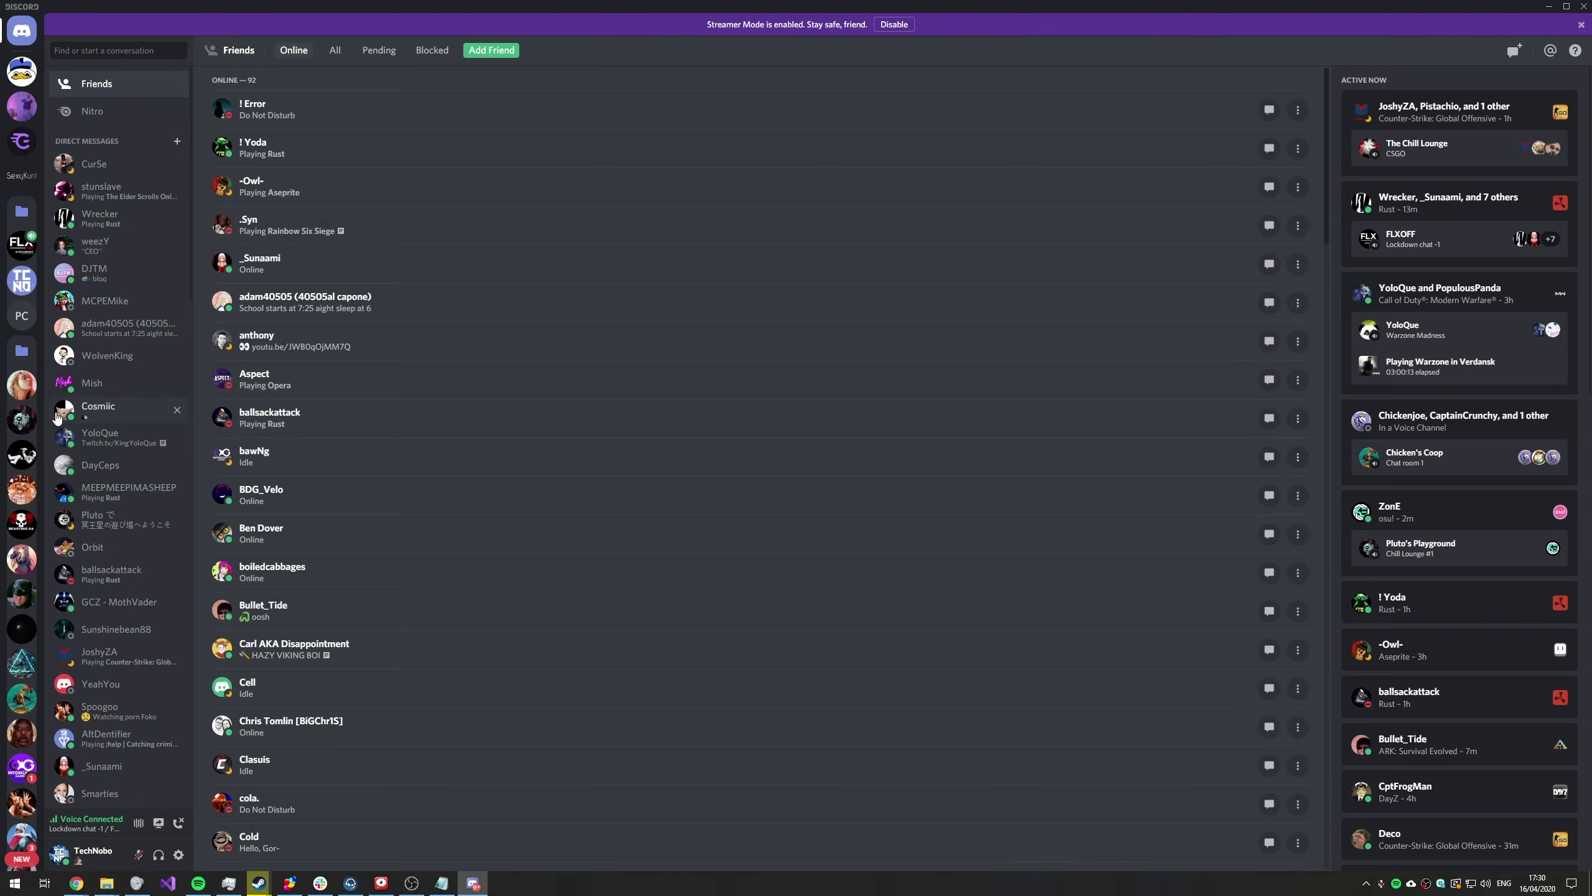
pyautogui.click(21, 243)
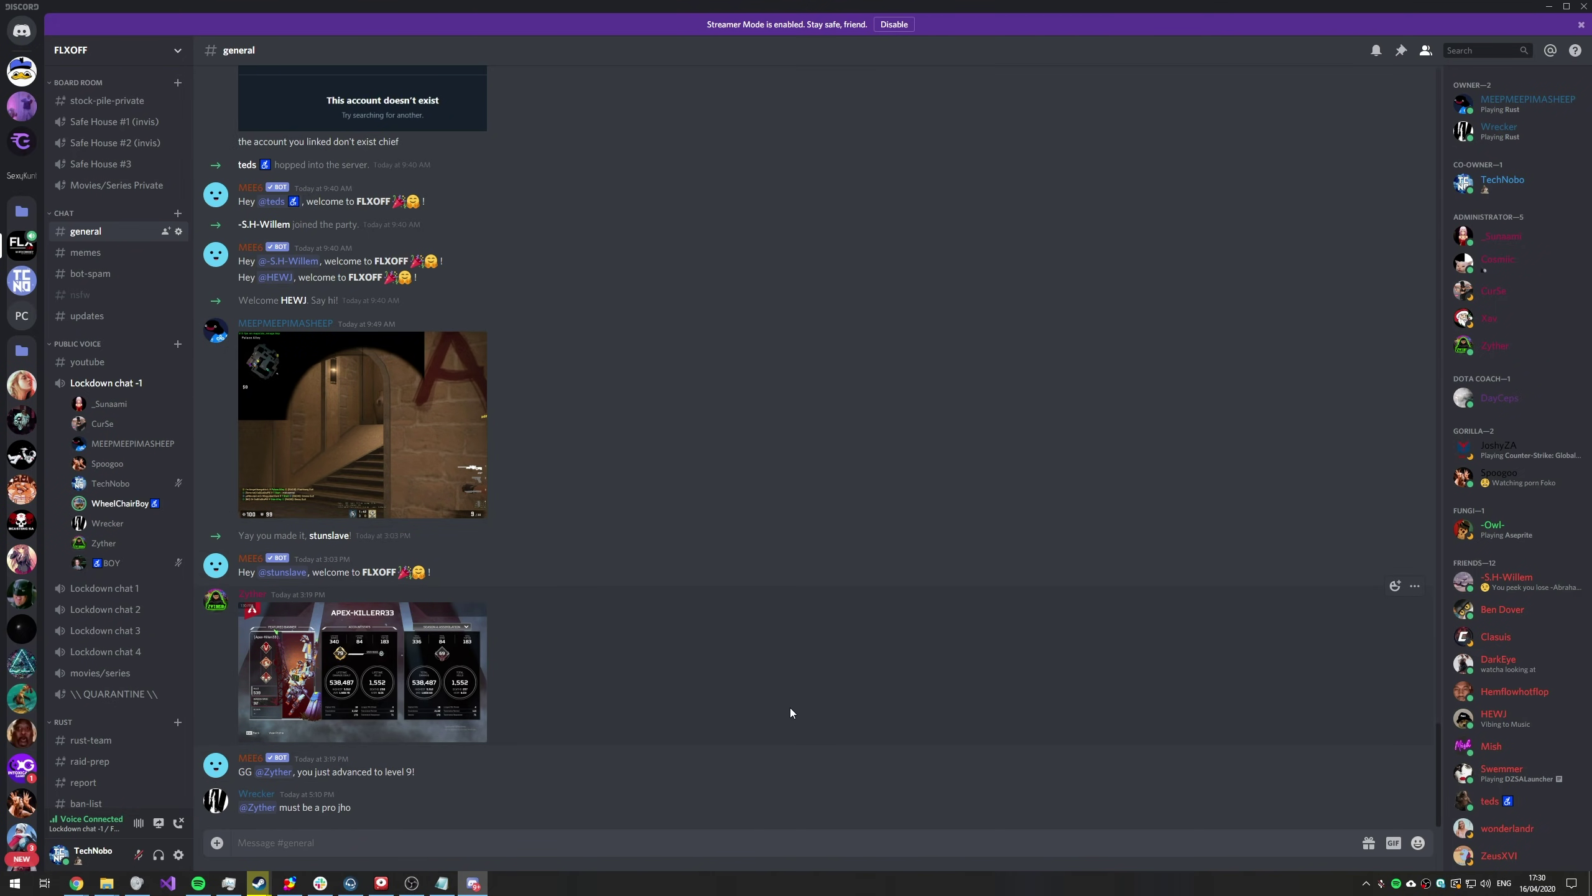
# Step: In the Voice & Video settings, turn off the latest screen-capture technology and the experimental method for capturing audio from games
pyautogui.click(179, 854)
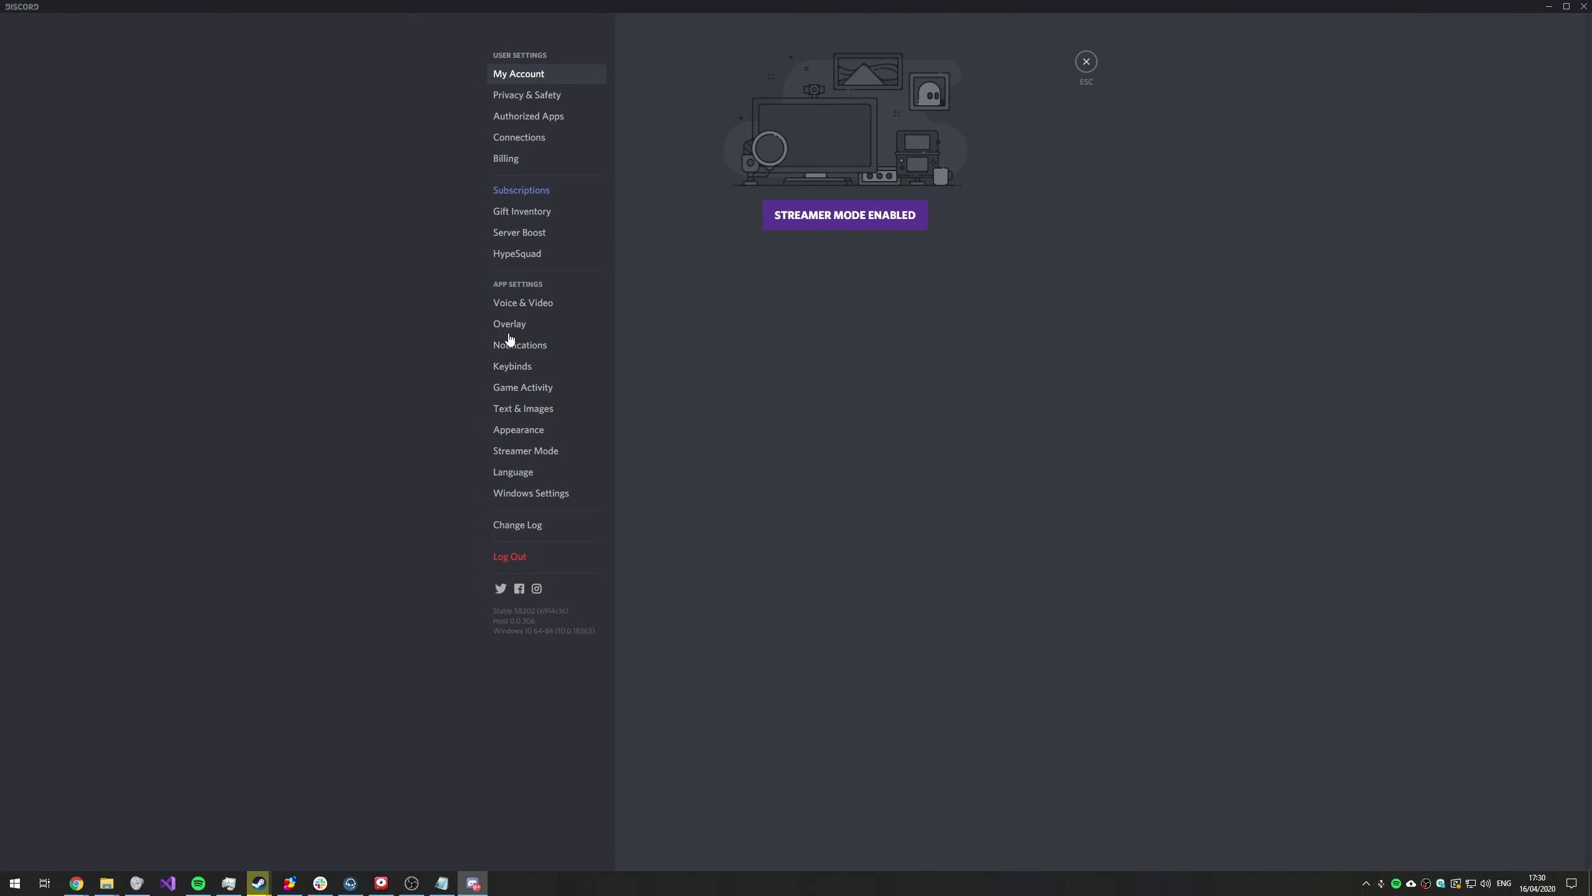
pyautogui.click(521, 305)
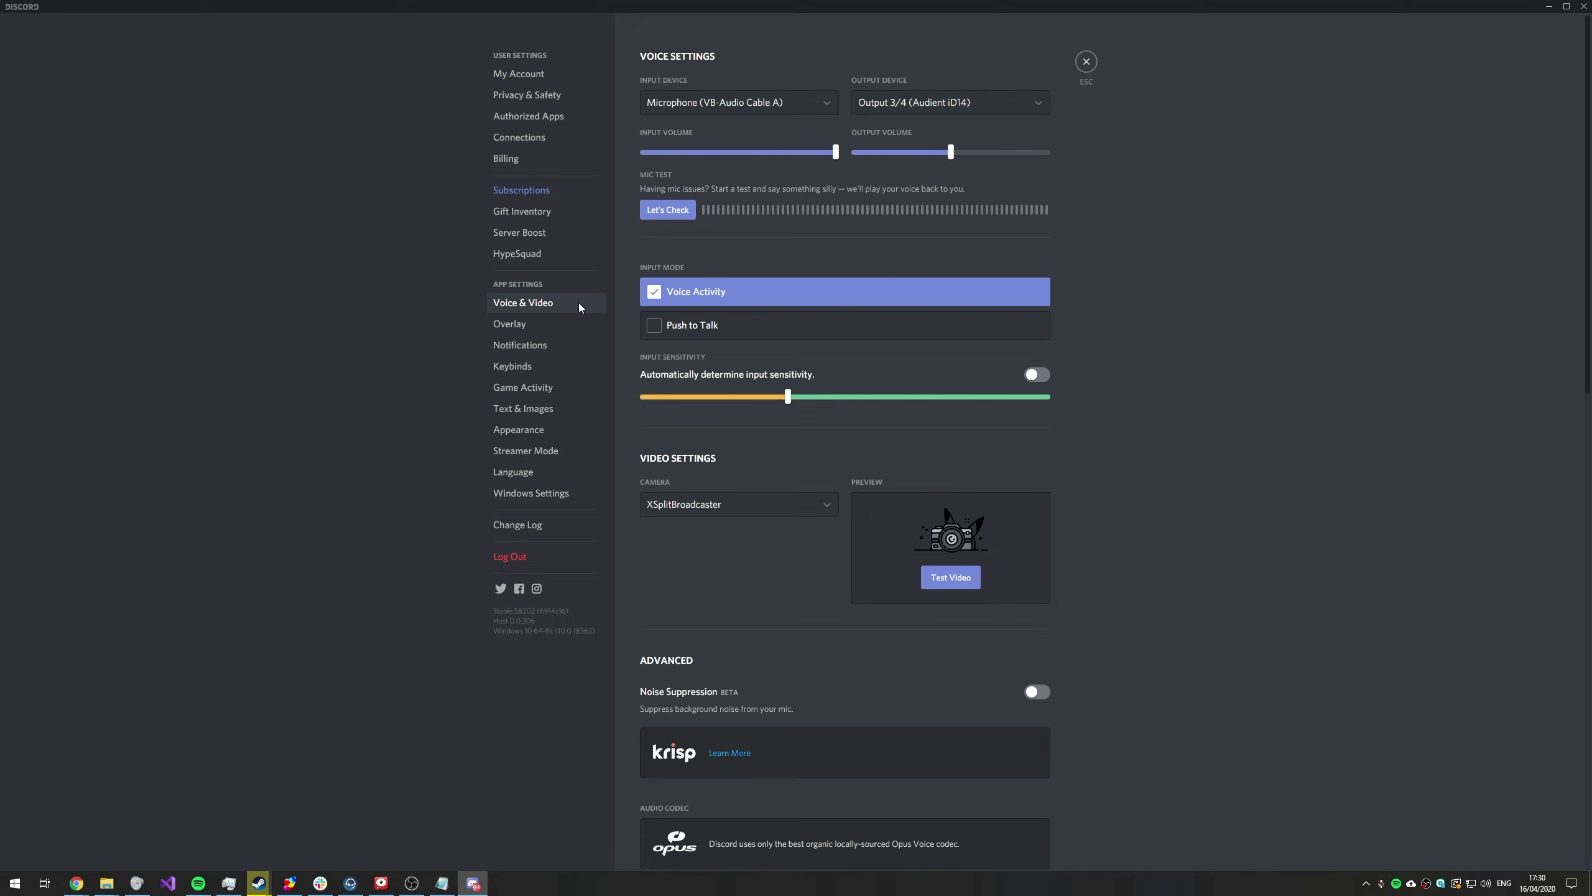
pyautogui.scroll(-8, 746, 310)
pyautogui.scroll(-10, 746, 313)
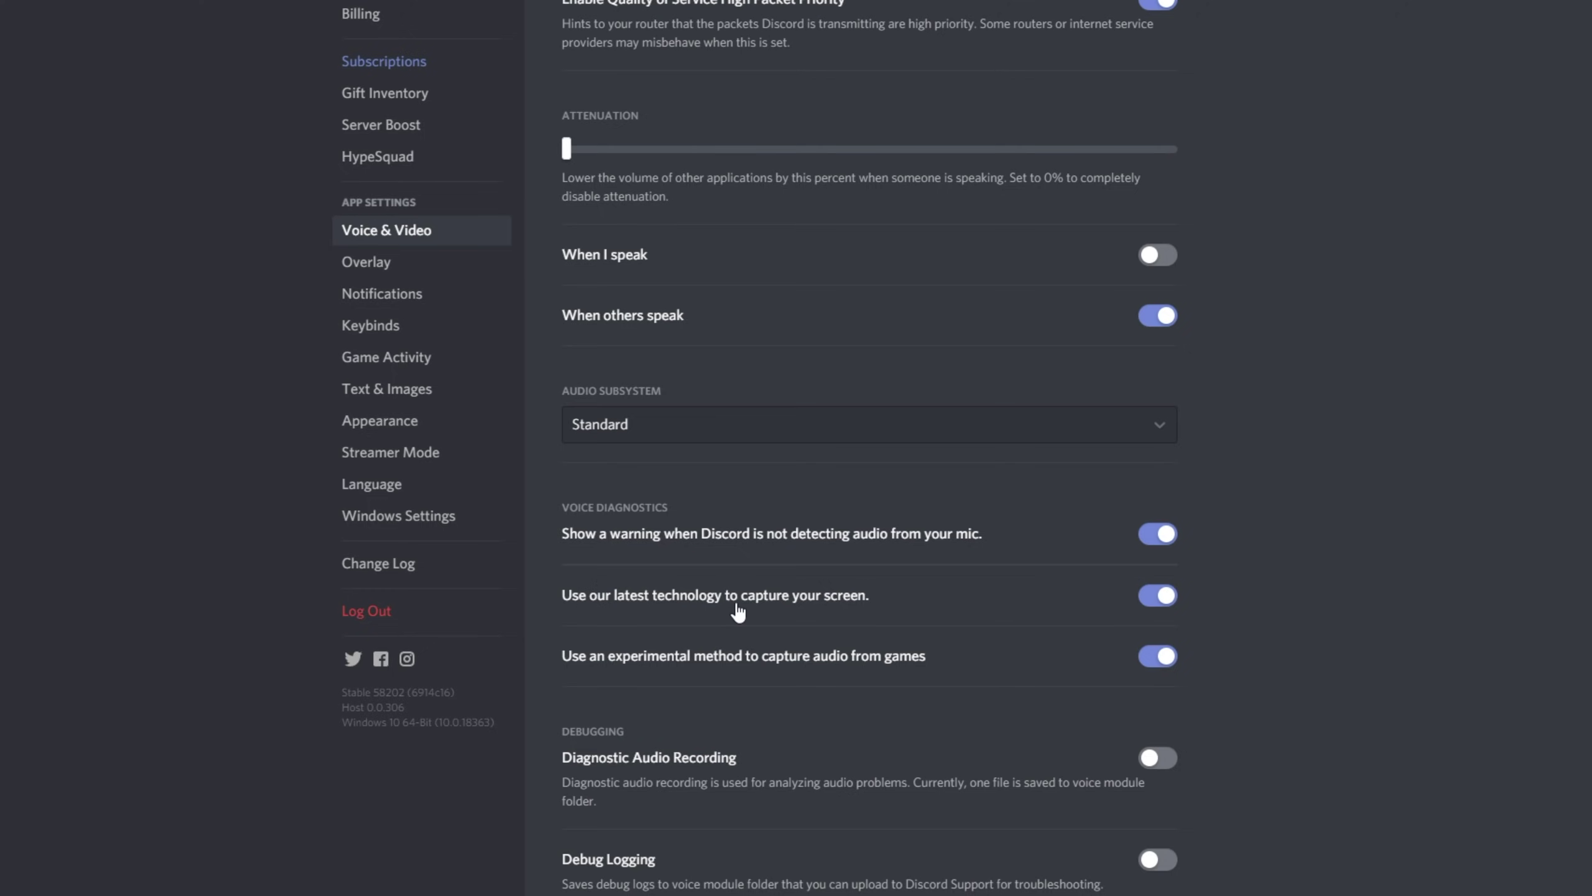
pyautogui.click(1151, 603)
pyautogui.click(1157, 655)
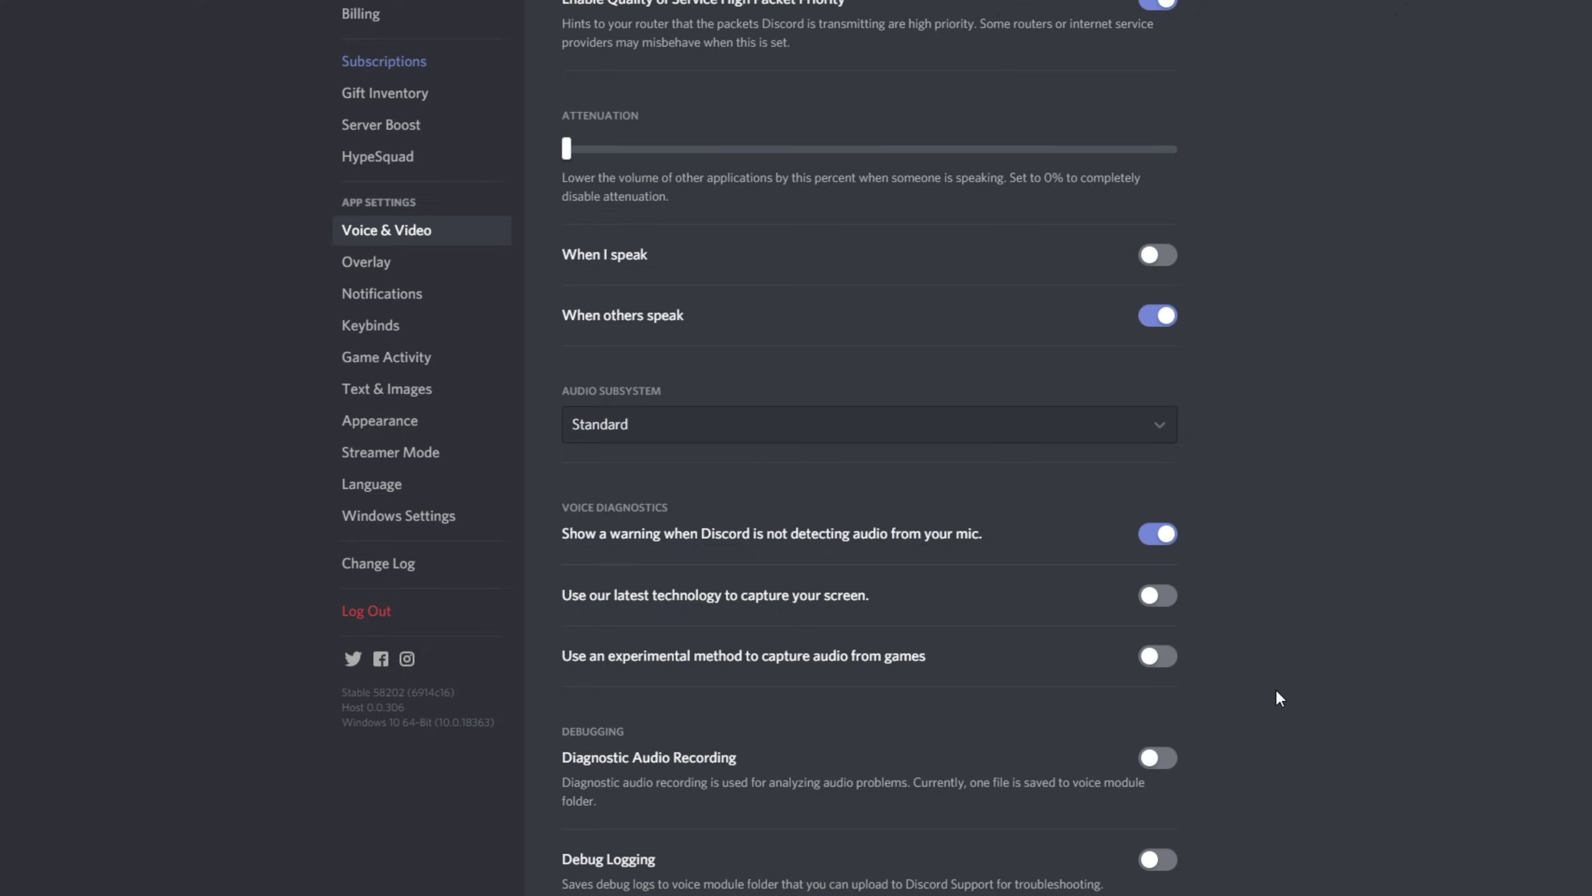
# Step: Turn the latest screen-capture technology and experimental game-audio capture back on, reposition the Discord window, and leave the settings
pyautogui.click(1158, 595)
pyautogui.click(1158, 655)
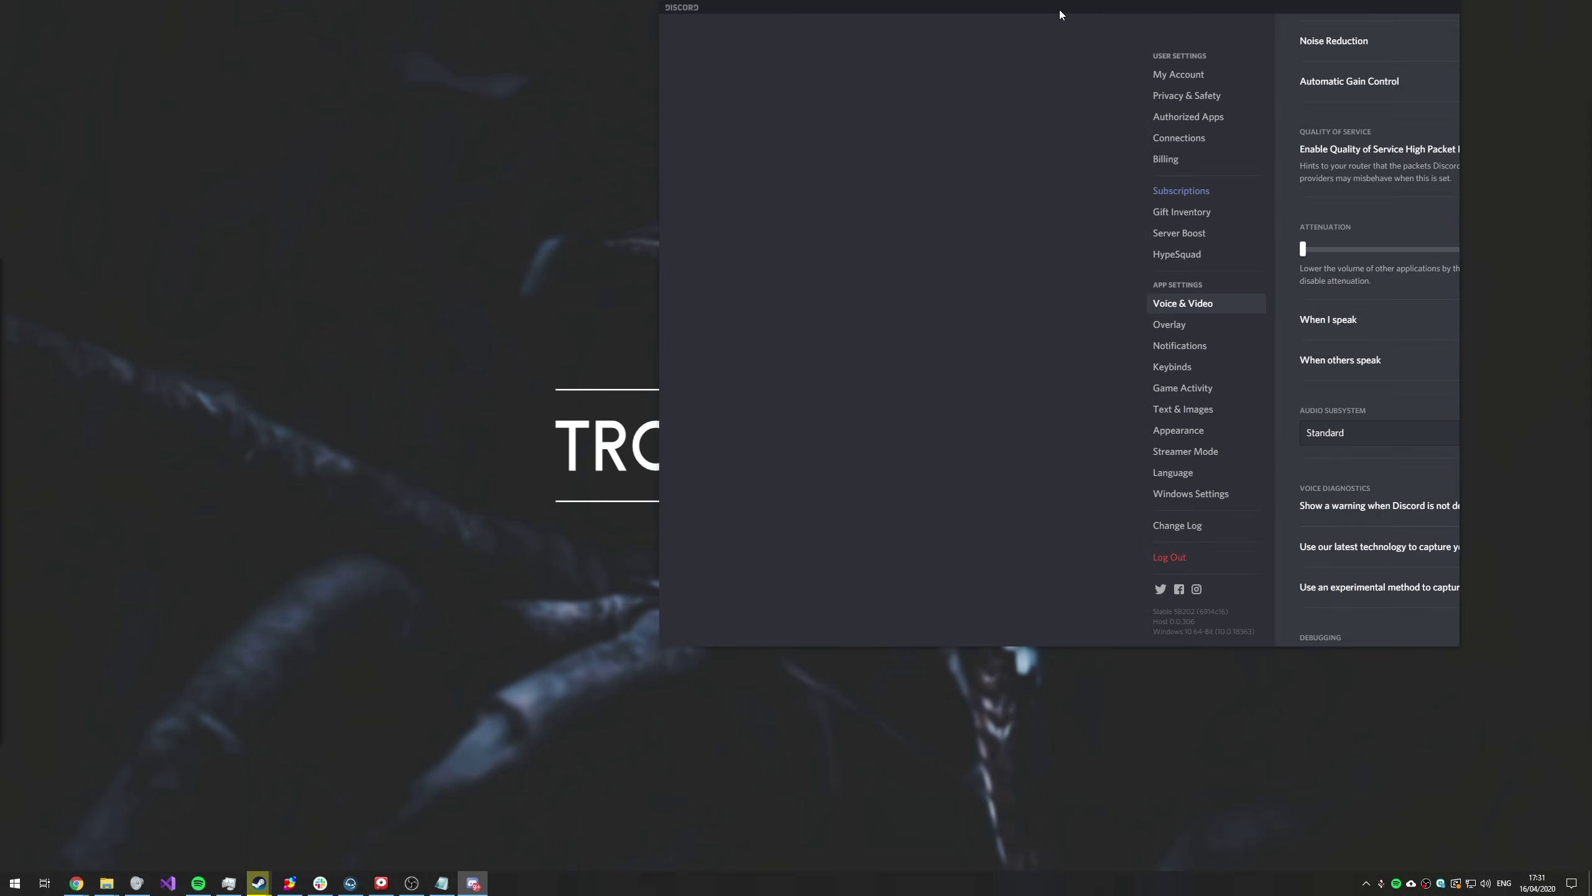
pyautogui.moveTo(1060, 17); pyautogui.dragTo(1155, 216)
pyautogui.scroll(10, 1165, 238)
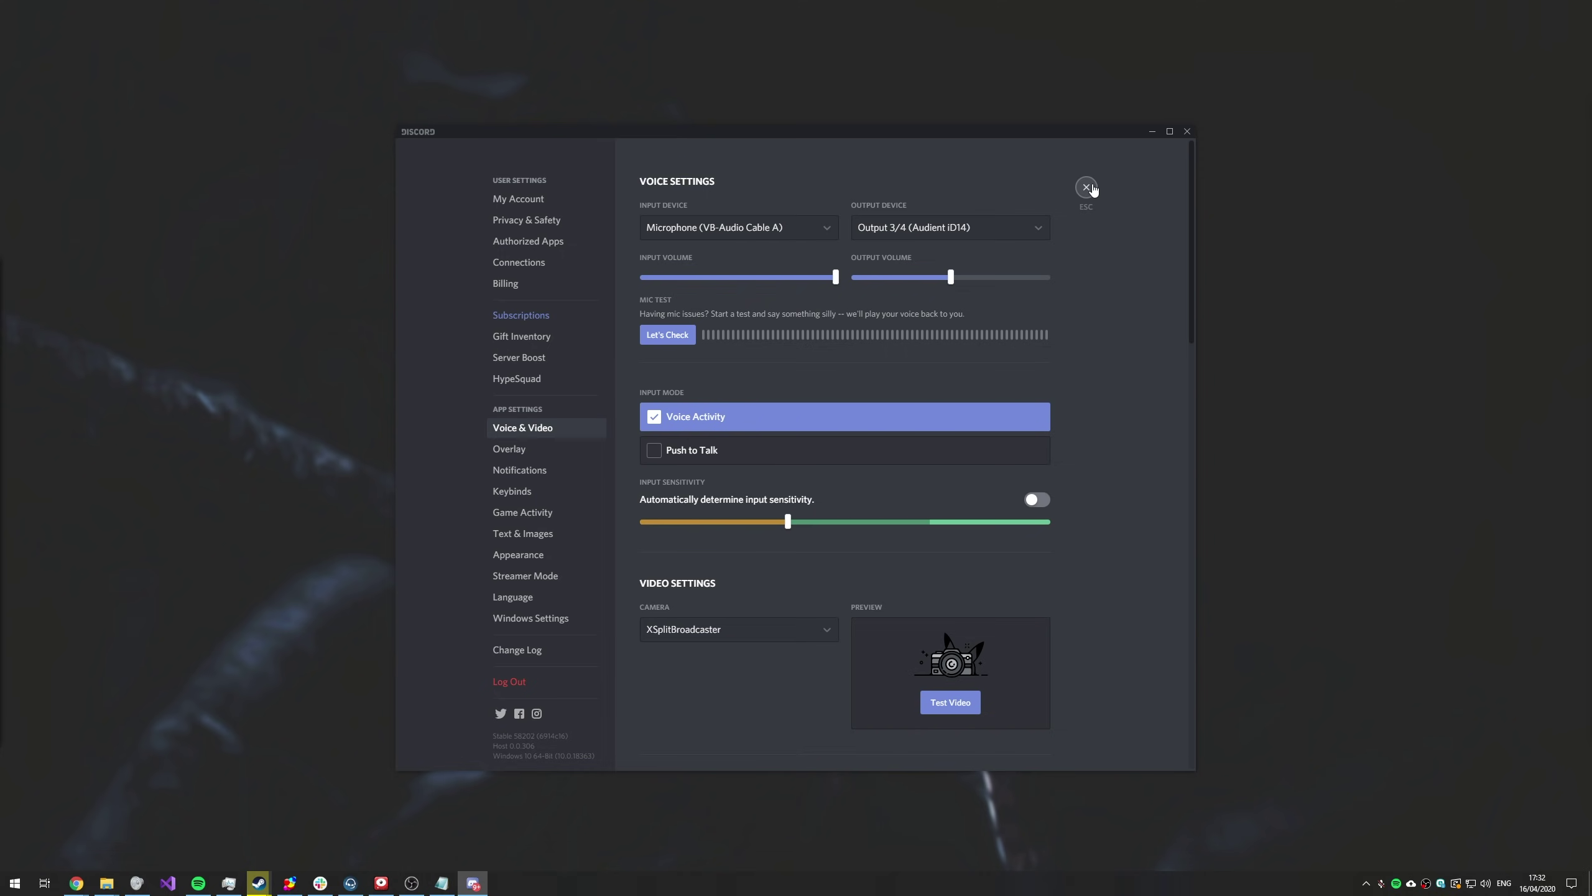
pyautogui.click(1088, 187)
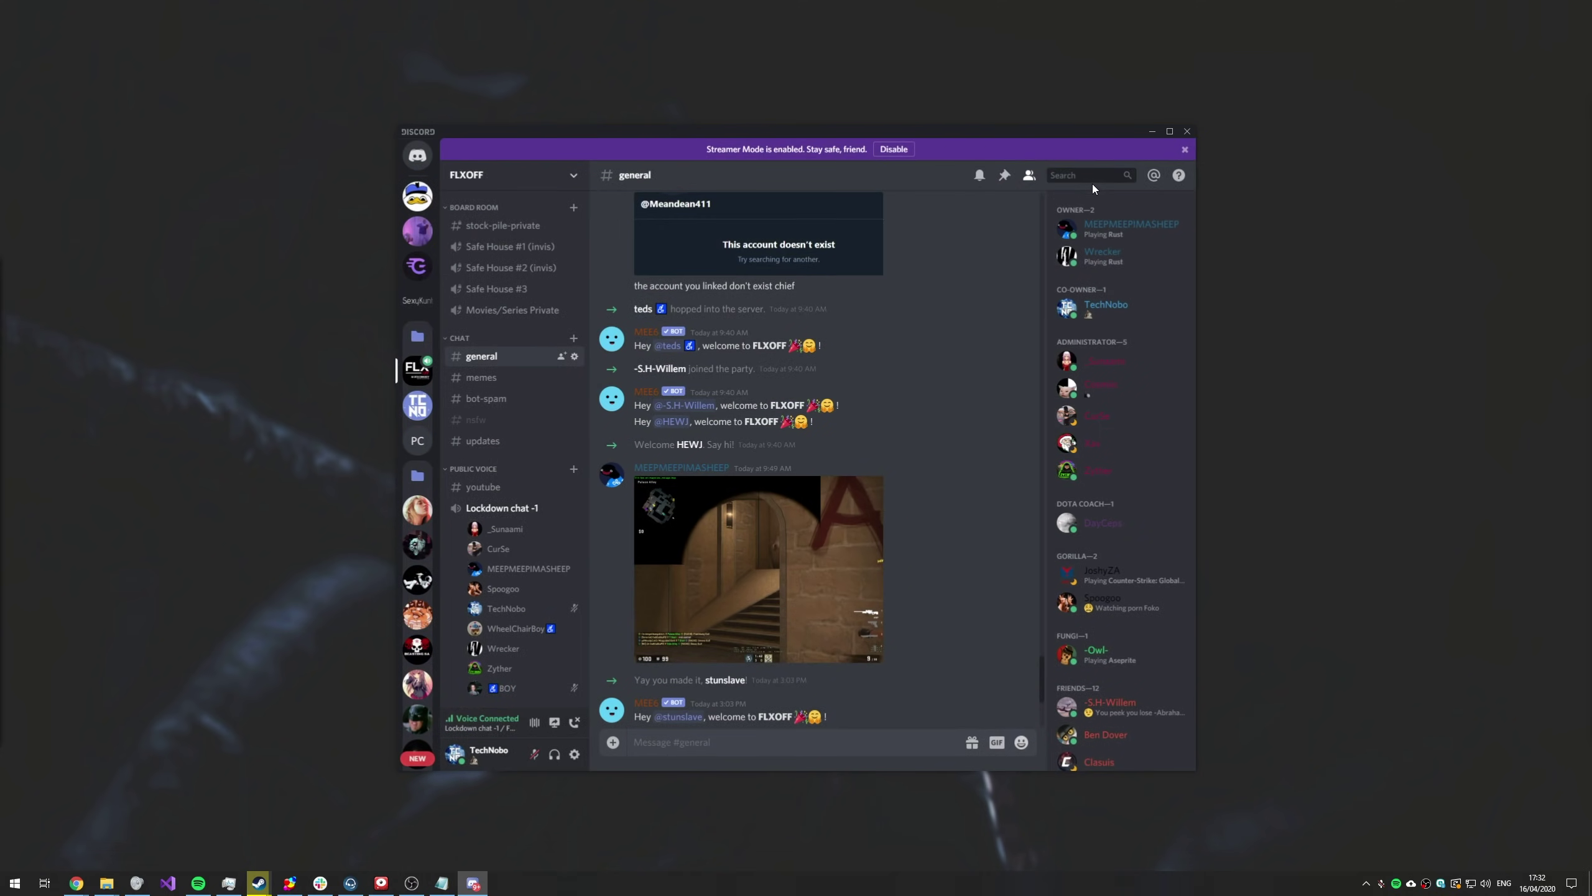
# Step: In the Voice & Video settings, turn off H.264 Hardware Acceleration and the OpenH264 Video Codec, and close the settings
pyautogui.click(575, 753)
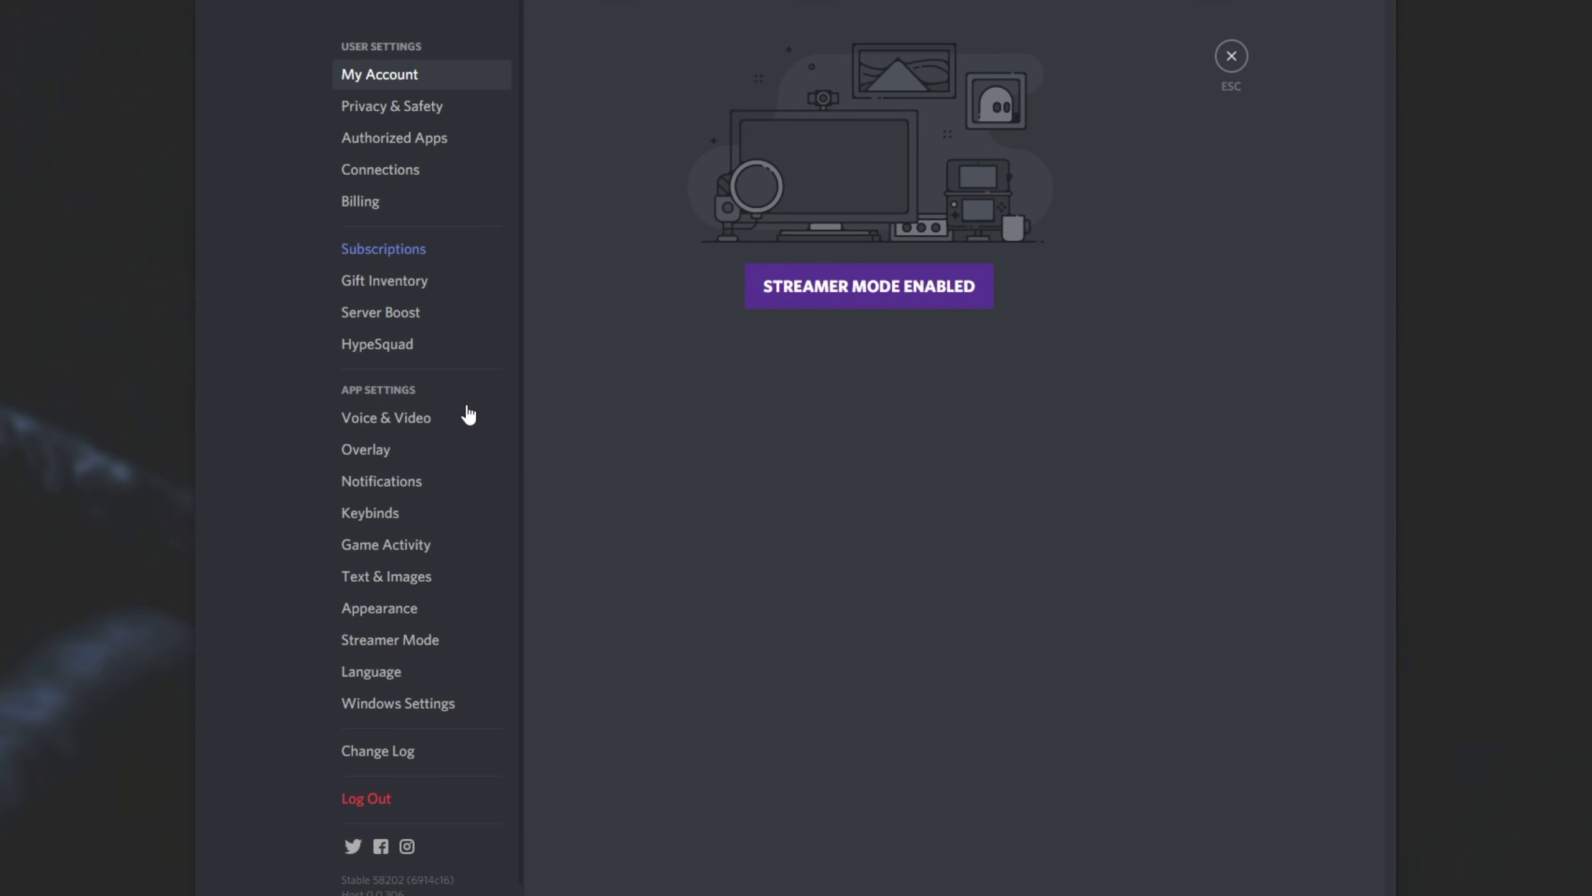
pyautogui.click(576, 427)
pyautogui.scroll(-10, 817, 456)
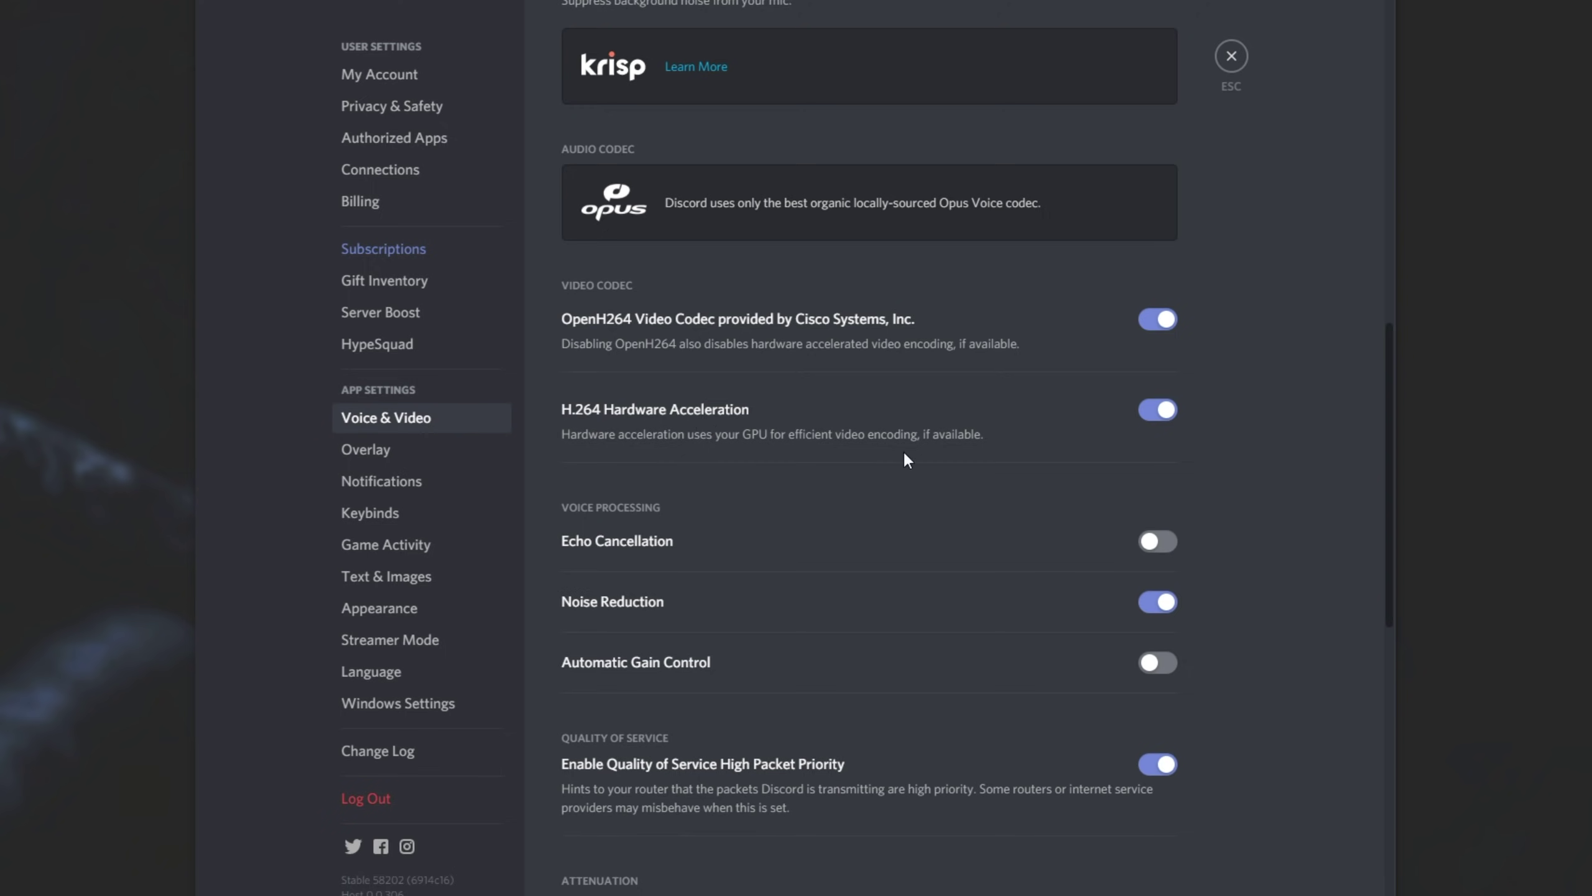
pyautogui.click(1162, 415)
pyautogui.click(1152, 321)
pyautogui.click(1229, 58)
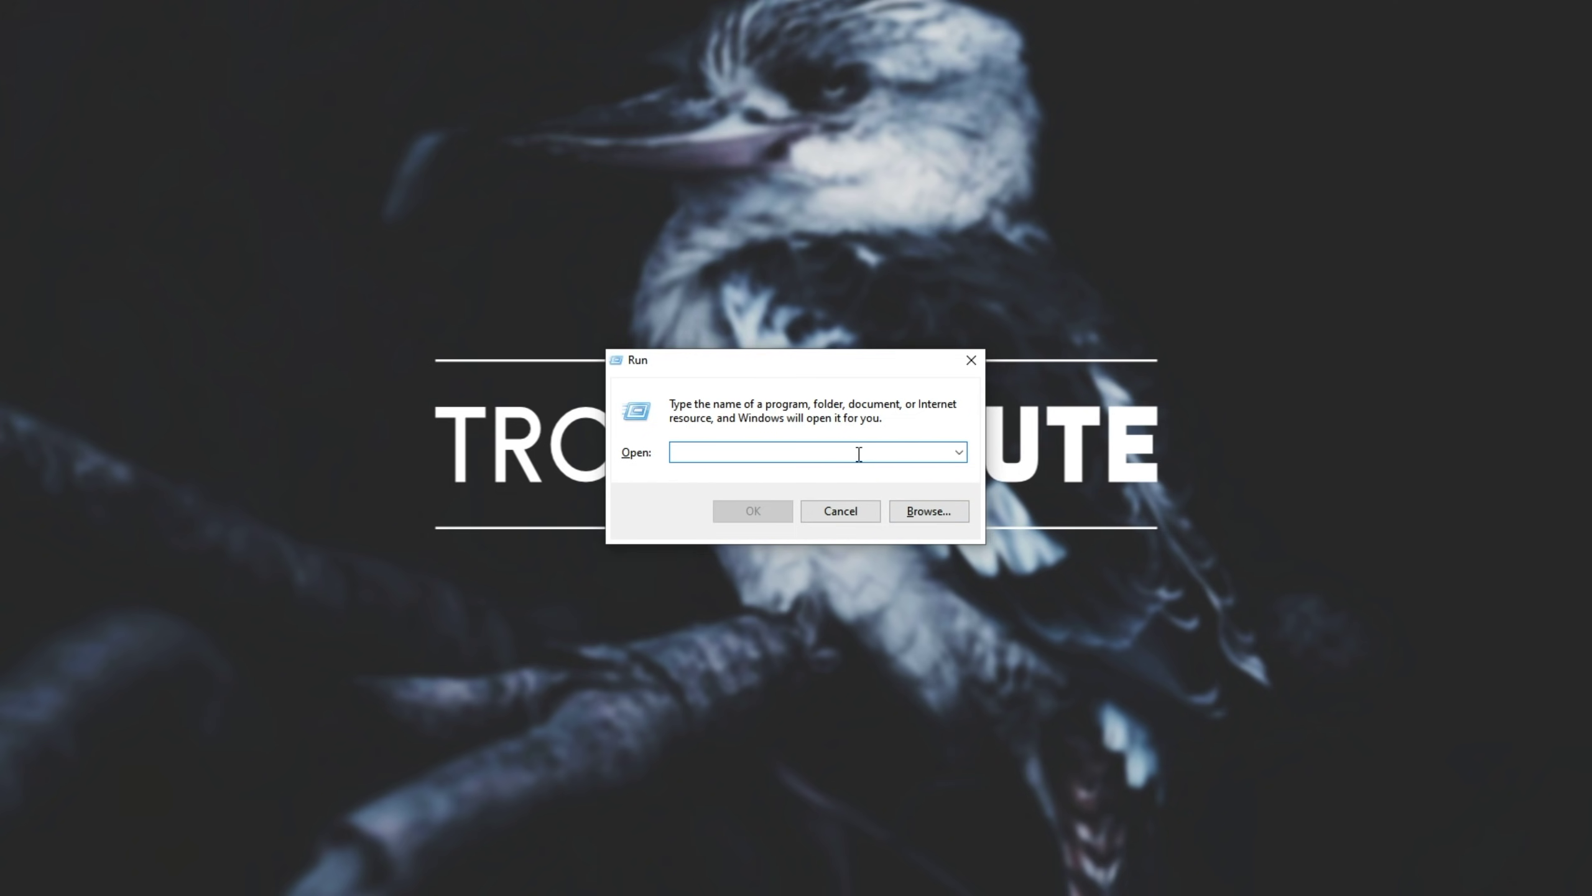
# Step: Run %appdata% and open the discord folder inside Roaming
pyautogui.write('%apptadat')
pyautogui.press('BackSpace')
pyautogui.press('BackSpace')
pyautogui.press('BackSpace')
pyautogui.press('BackSpace')
pyautogui.press('BackSpace')
pyautogui.write('data%')
pyautogui.press('Return')
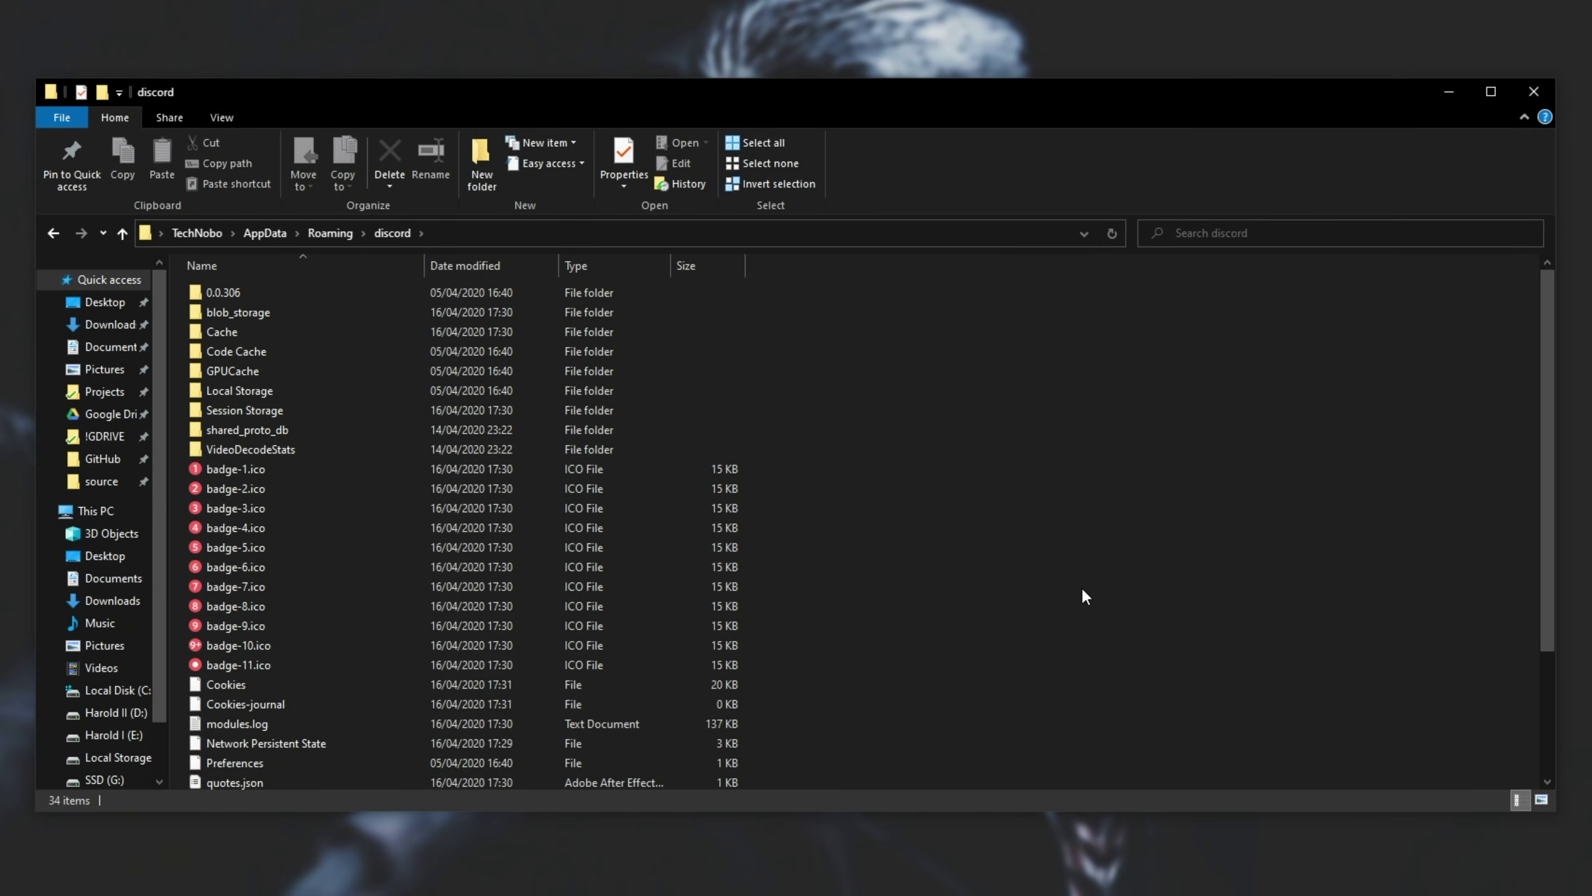
# Step: Delete all files and folders in the discord folder, skipping every item that is in use
pyautogui.scroll(-3, 1065, 584)
pyautogui.scroll(3, 1006, 577)
pyautogui.hotkey('ctrl', 'a')
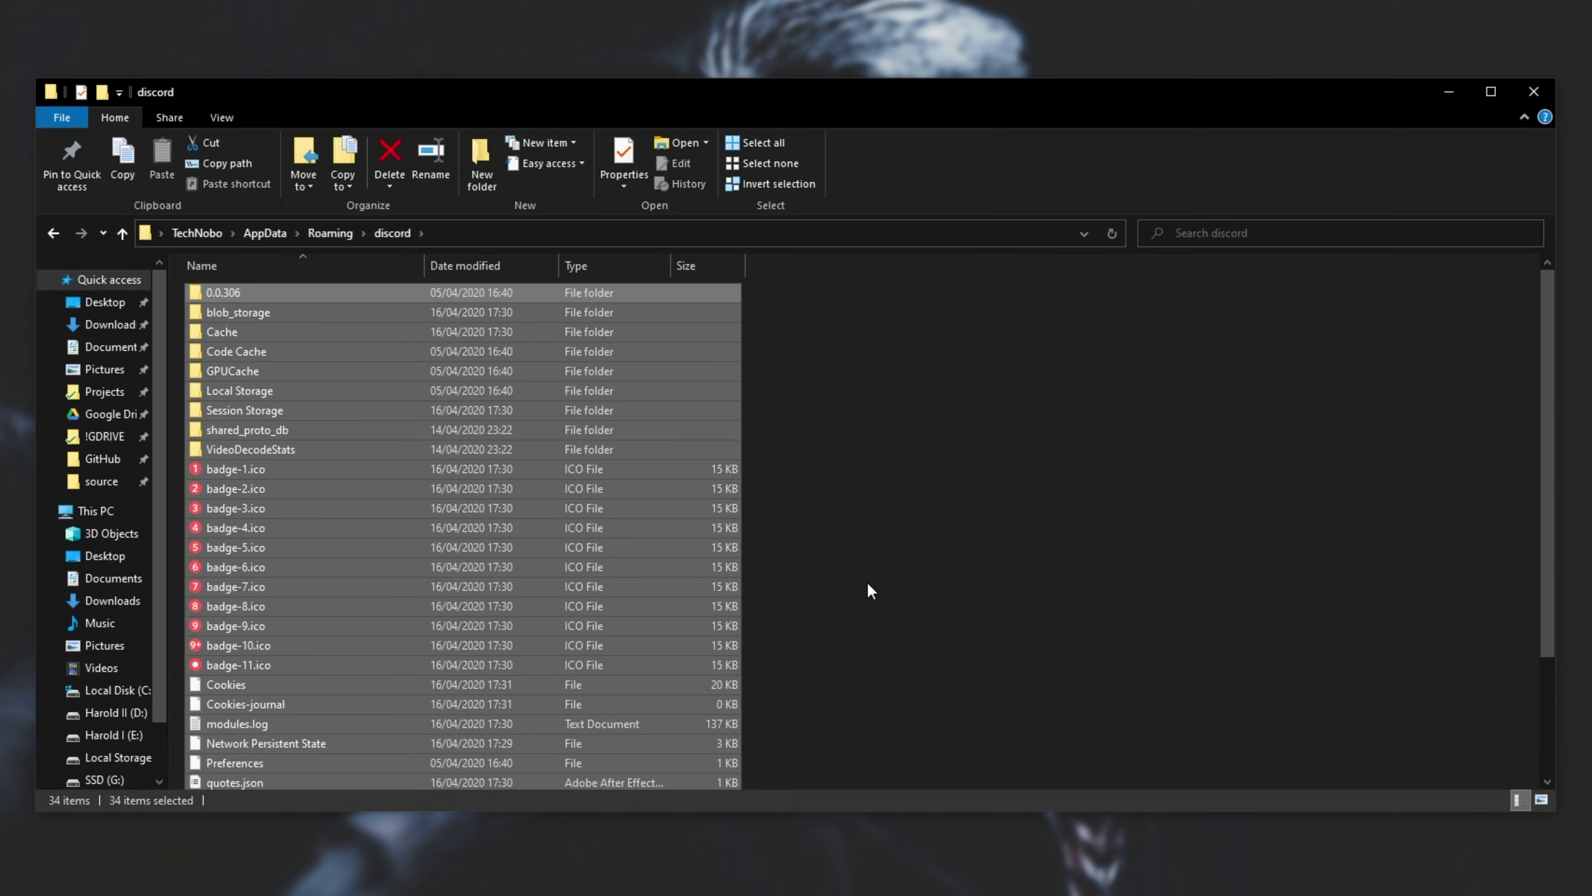
pyautogui.rightClick(587, 541)
pyautogui.press('Delete')
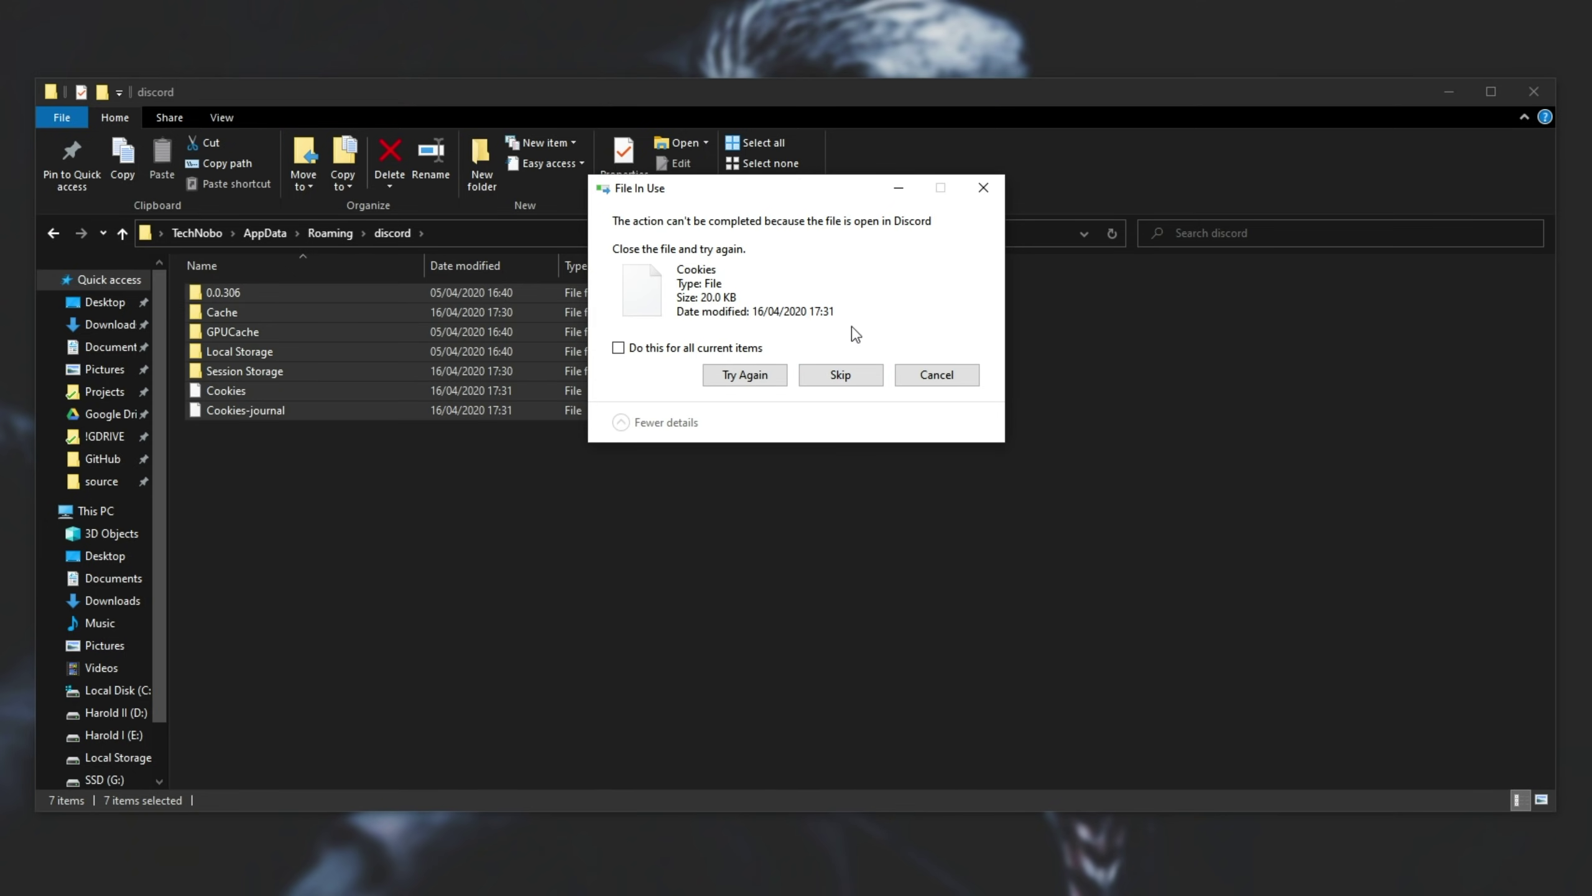
pyautogui.click(752, 348)
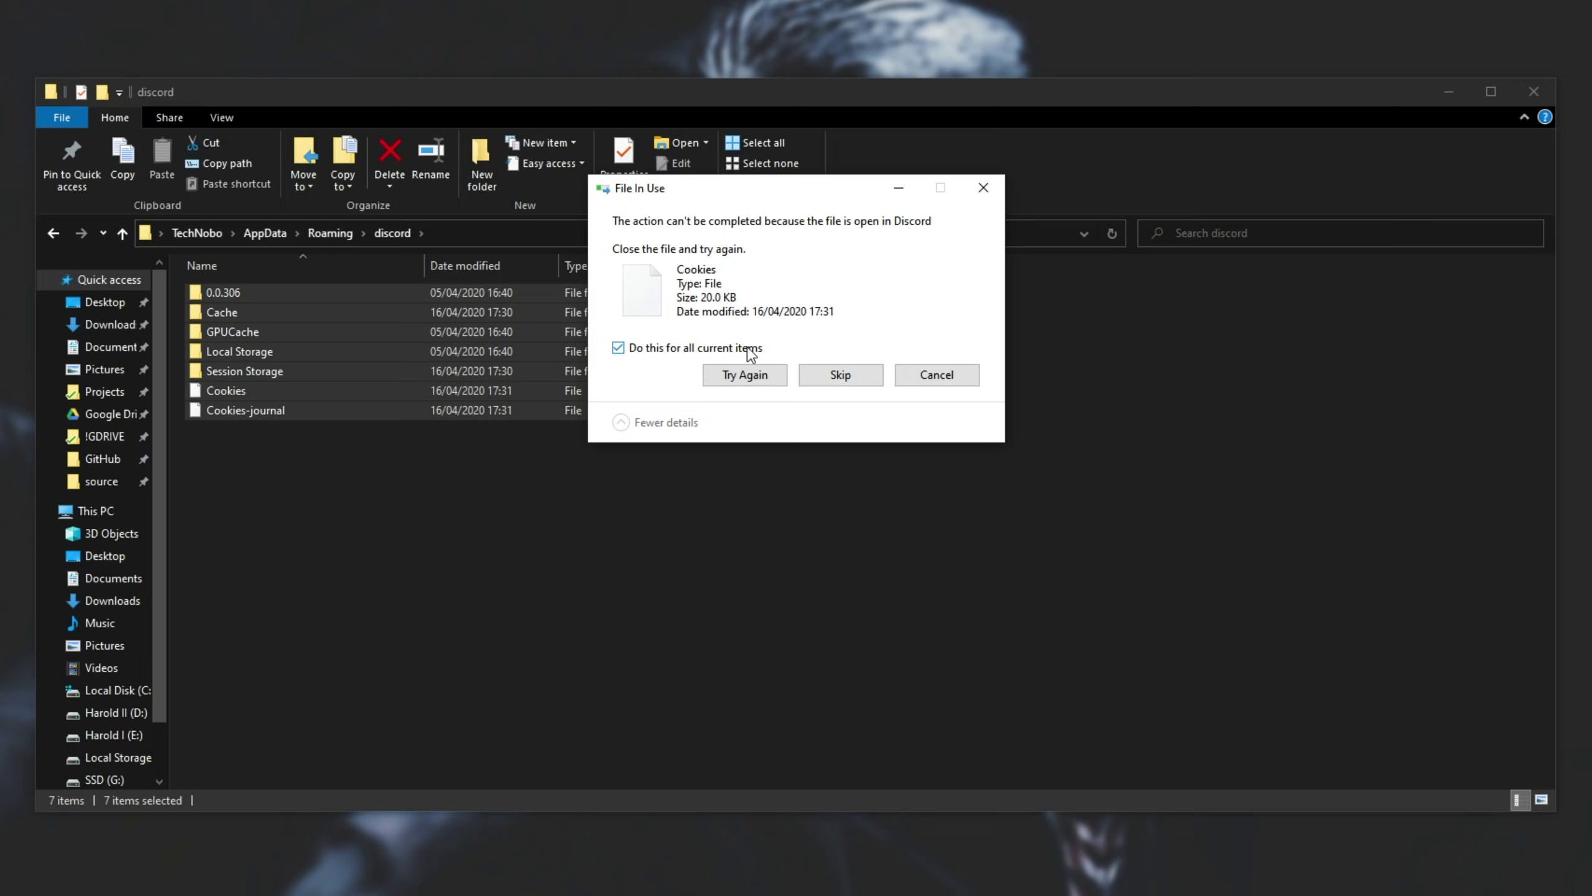
pyautogui.click(854, 383)
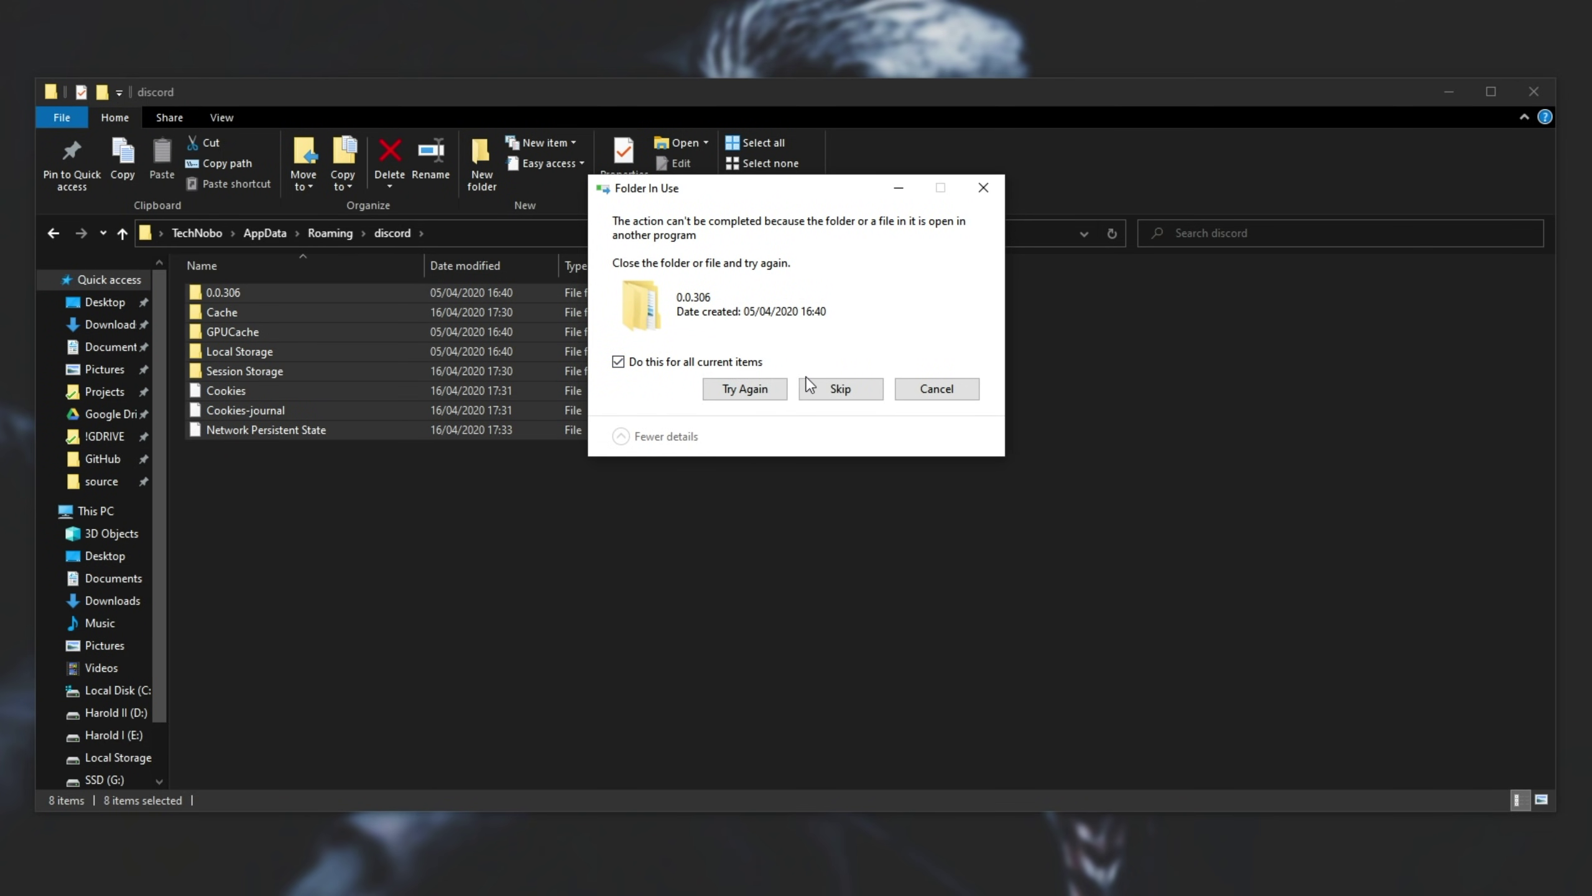
pyautogui.click(815, 386)
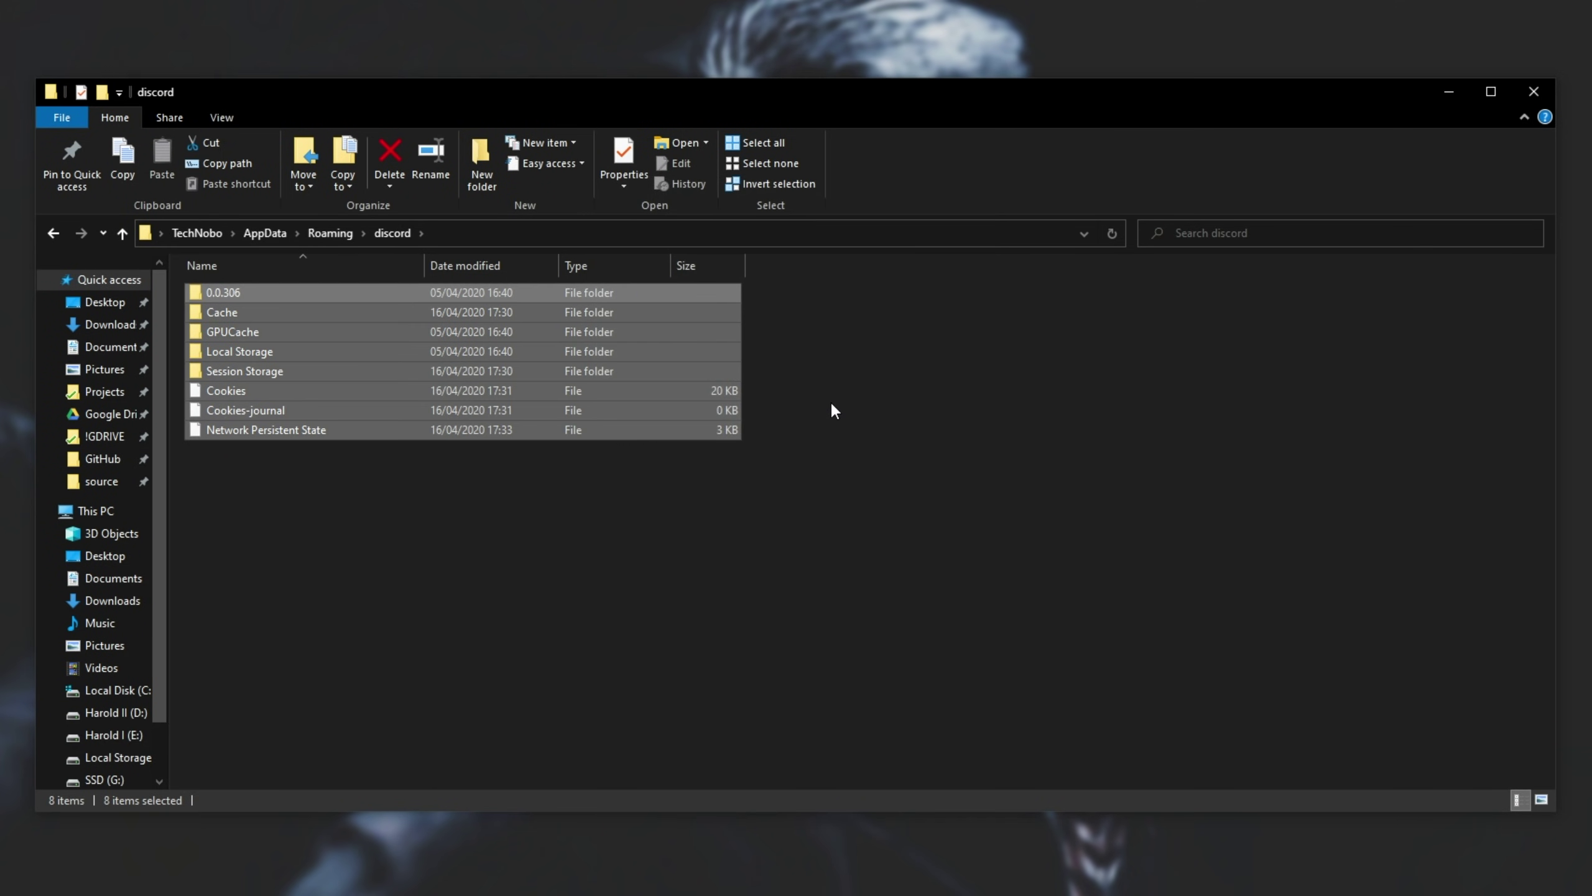
pyautogui.click(895, 464)
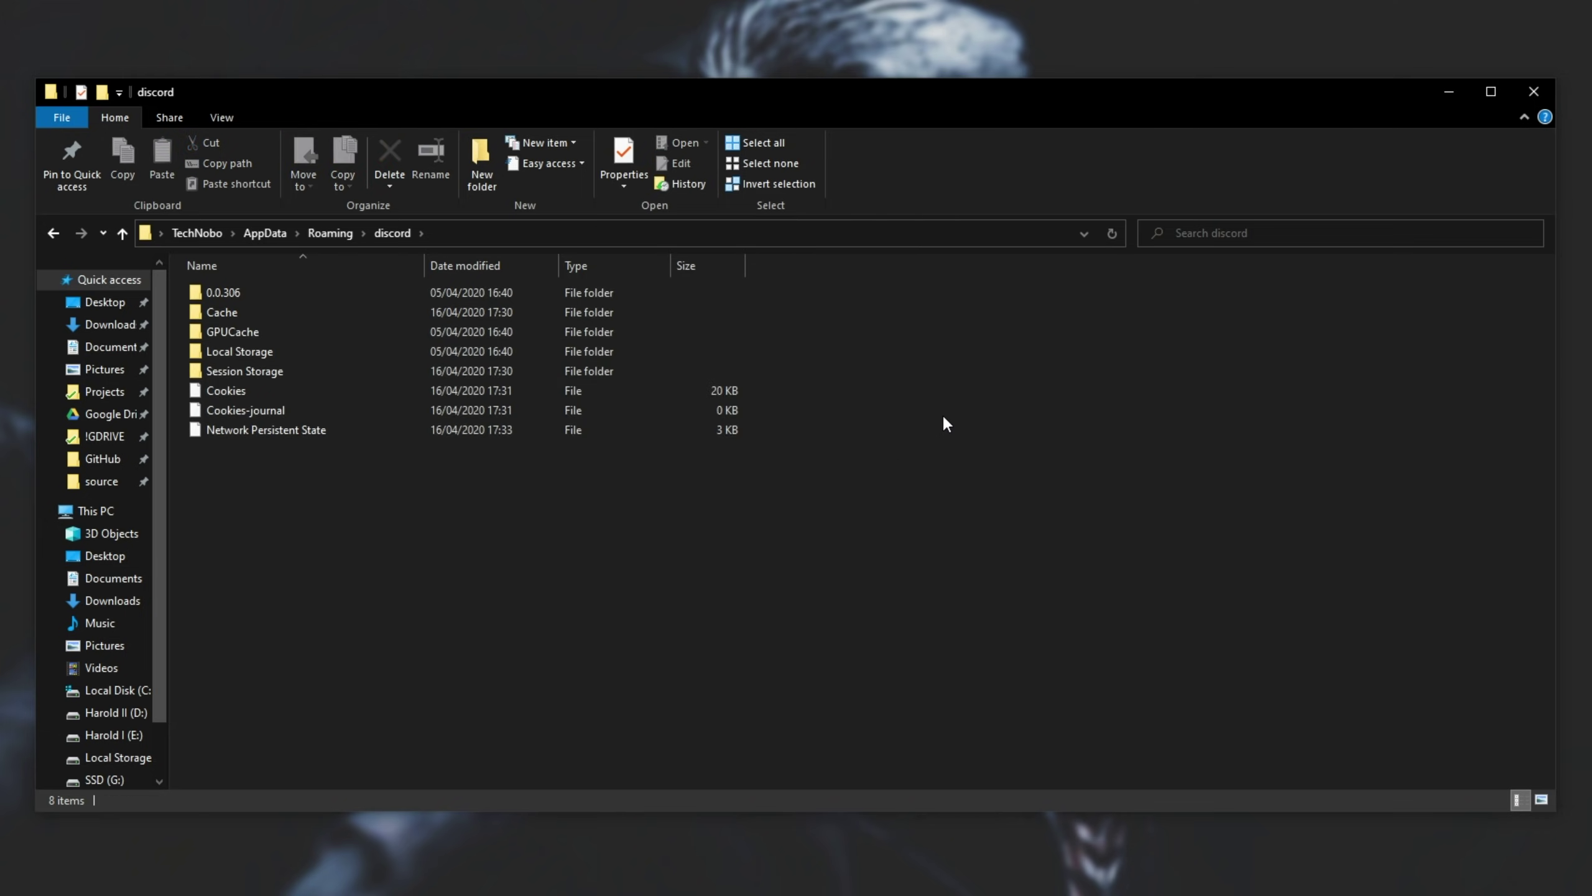